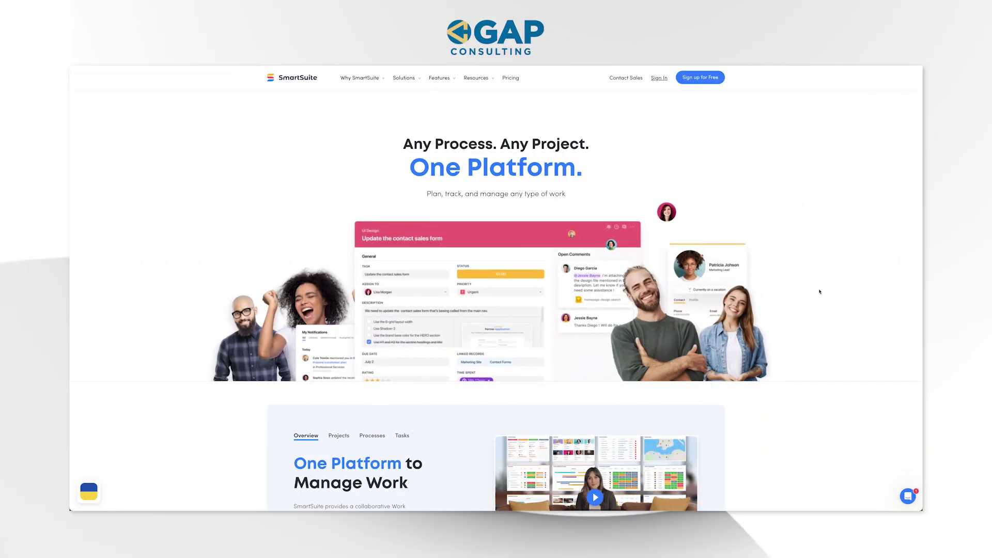
Step: Start a free SmartSuite sign-up to reach the Revenue and Clients Management solution
left_click(709, 81)
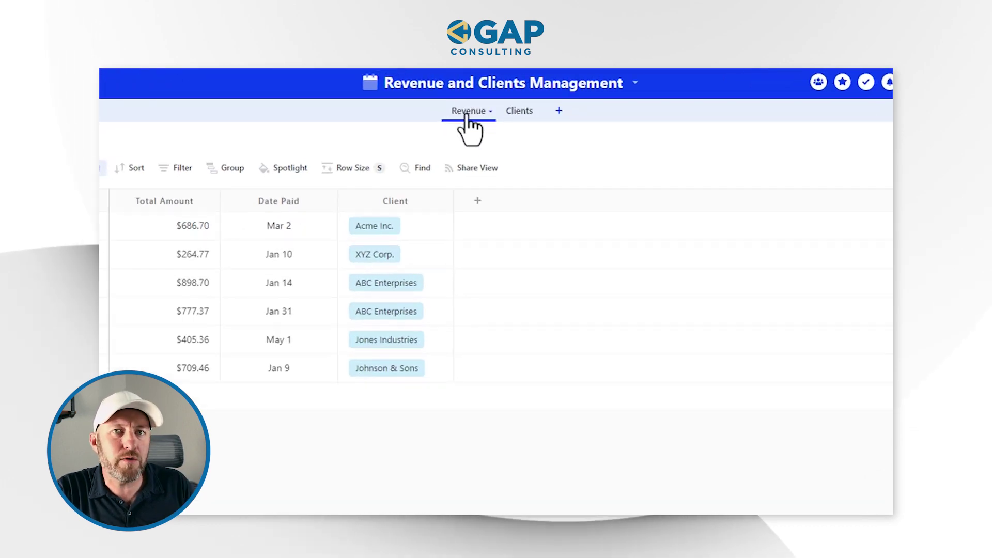
Step: Review Revenue titles, amounts ($264.77, $777.37, $686.70) and the Mar 2 date, then view Clients
left_click(214, 167)
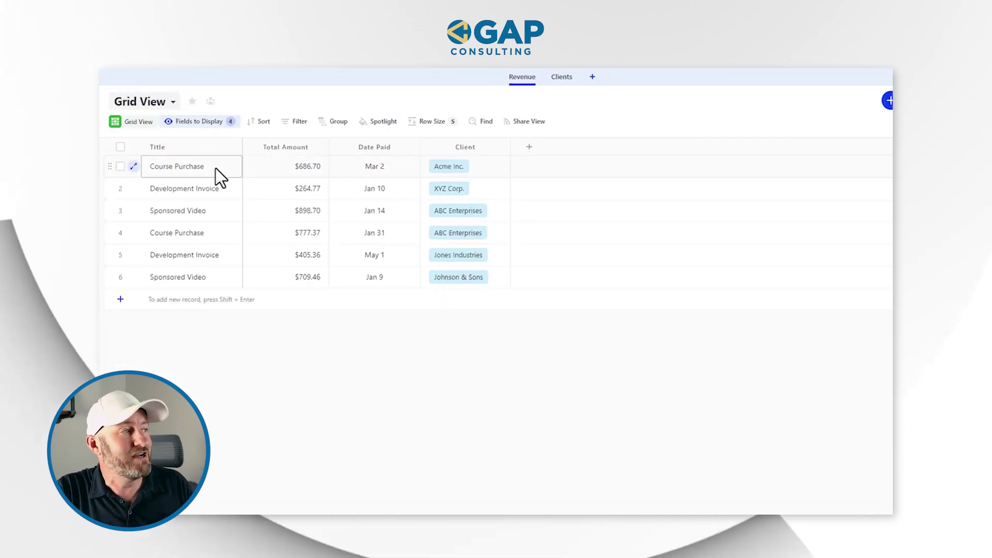
left_click(210, 306)
left_click(206, 210)
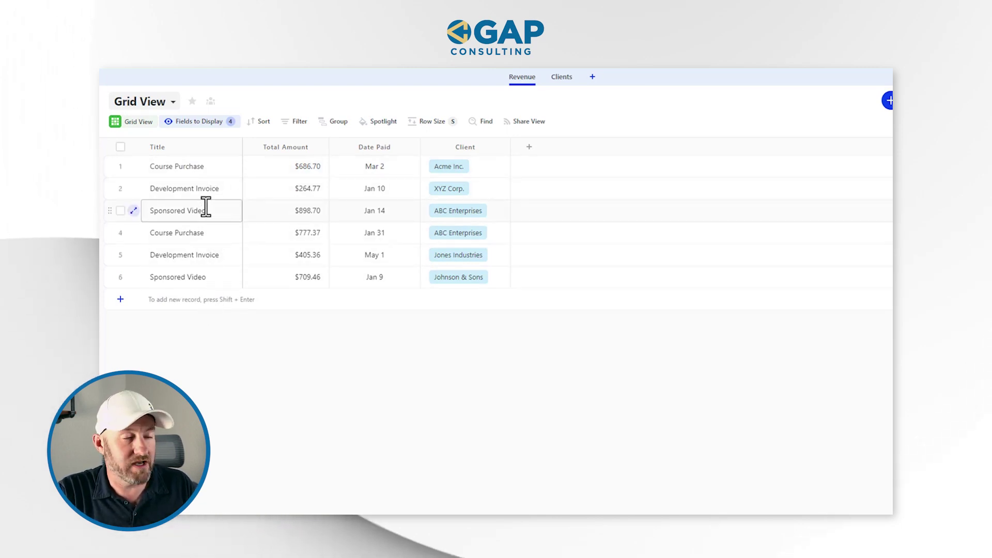
left_click(260, 189)
left_click(259, 224)
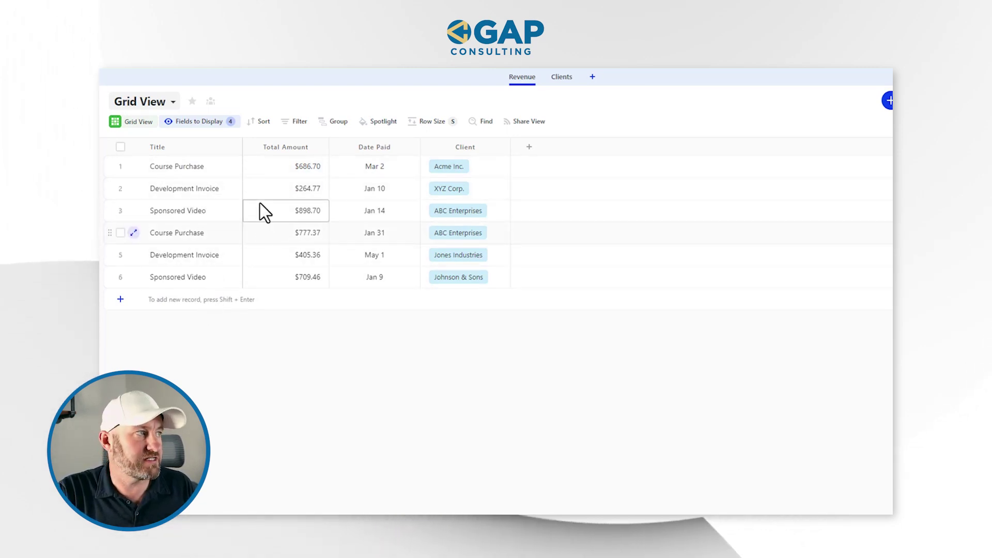
left_click(264, 166)
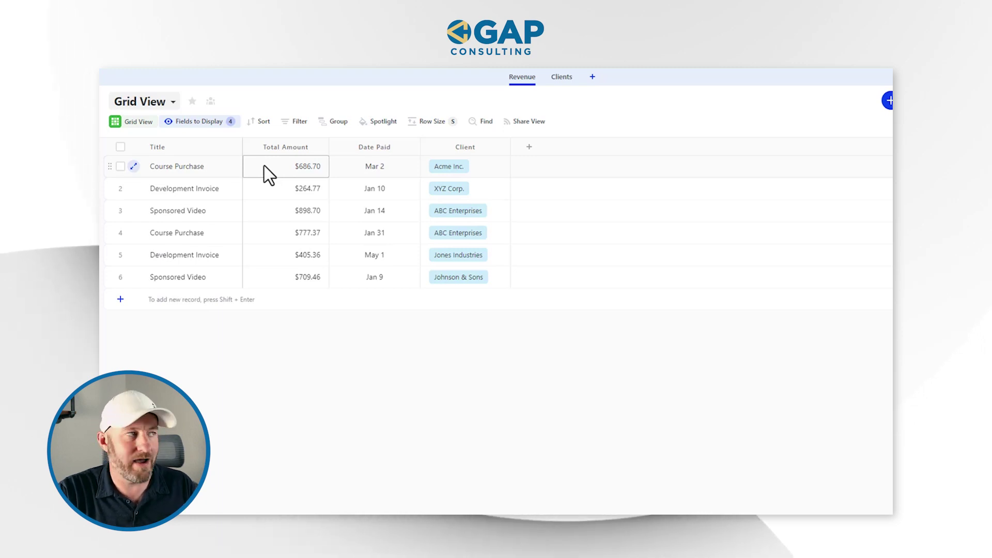
left_click(367, 172)
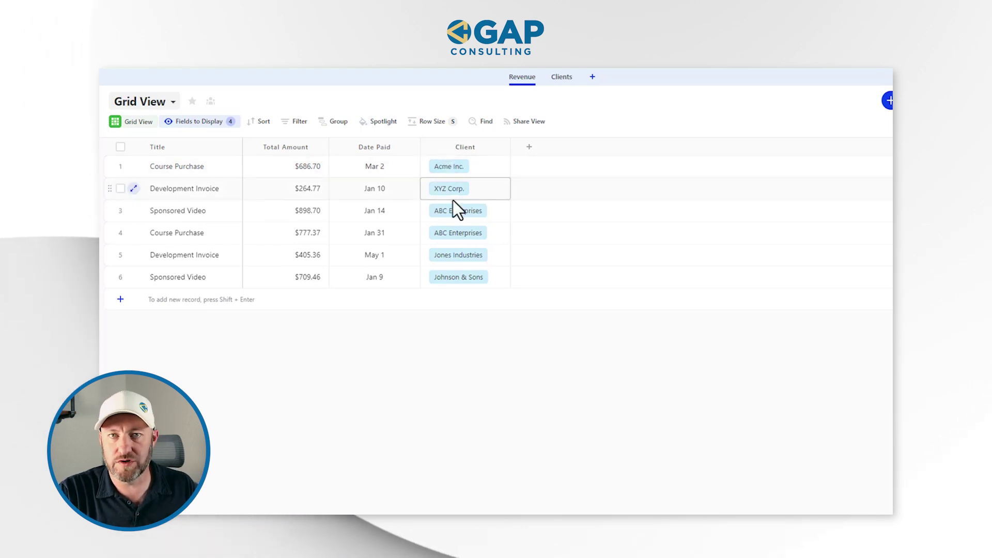
left_click(566, 76)
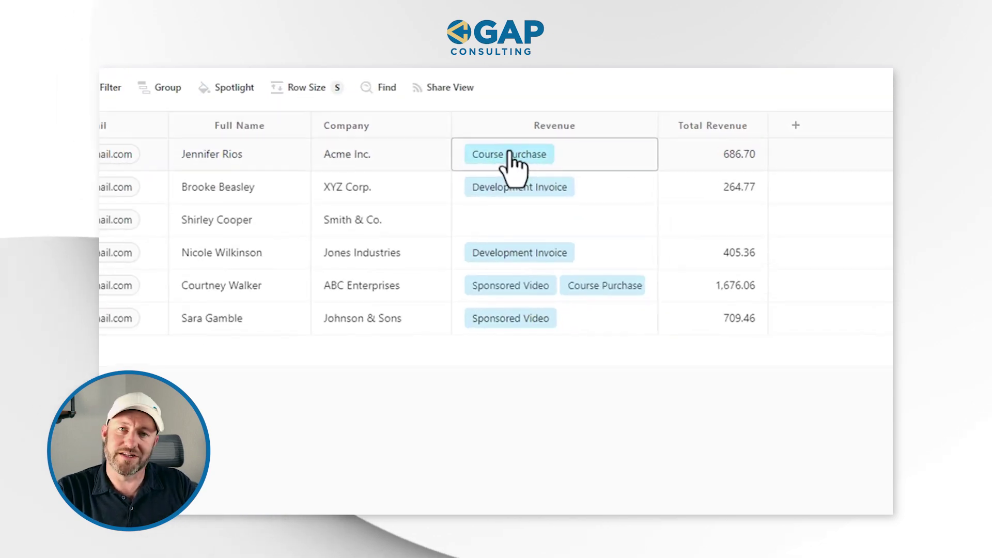
double_click(713, 126)
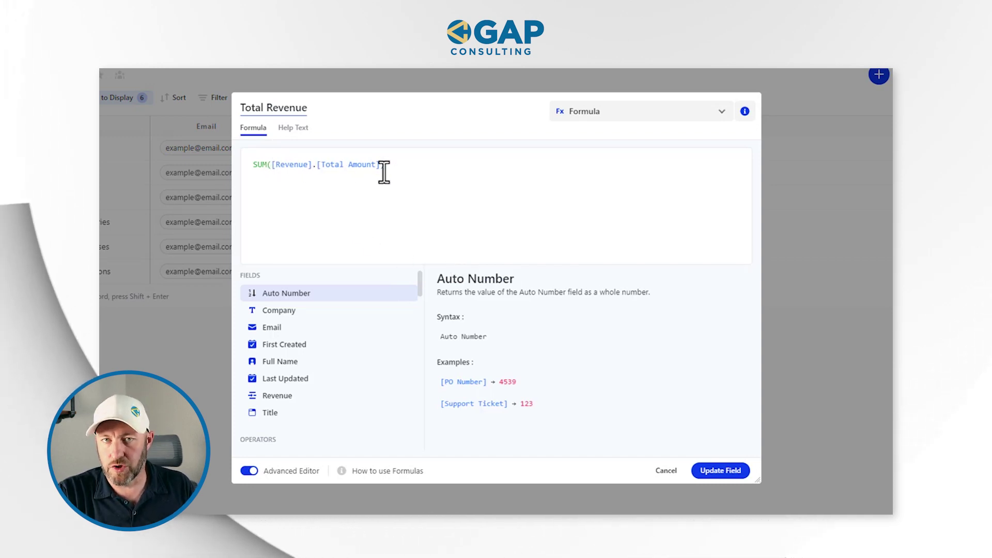
left_click(841, 181)
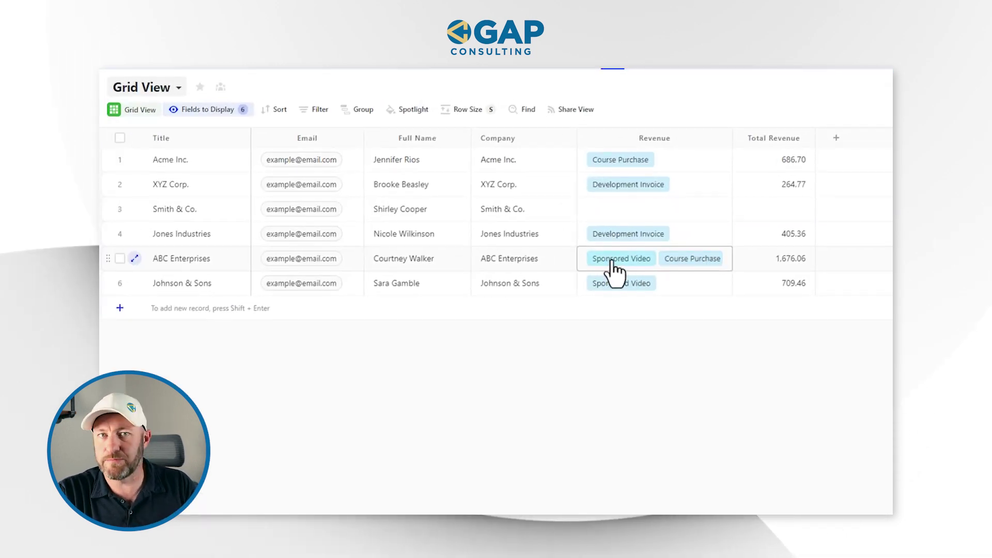
Step: Inspect ABC Enterprises' linked Course Purchase and Sponsored Video records, then return to Revenue
left_click(694, 263)
left_click(644, 265)
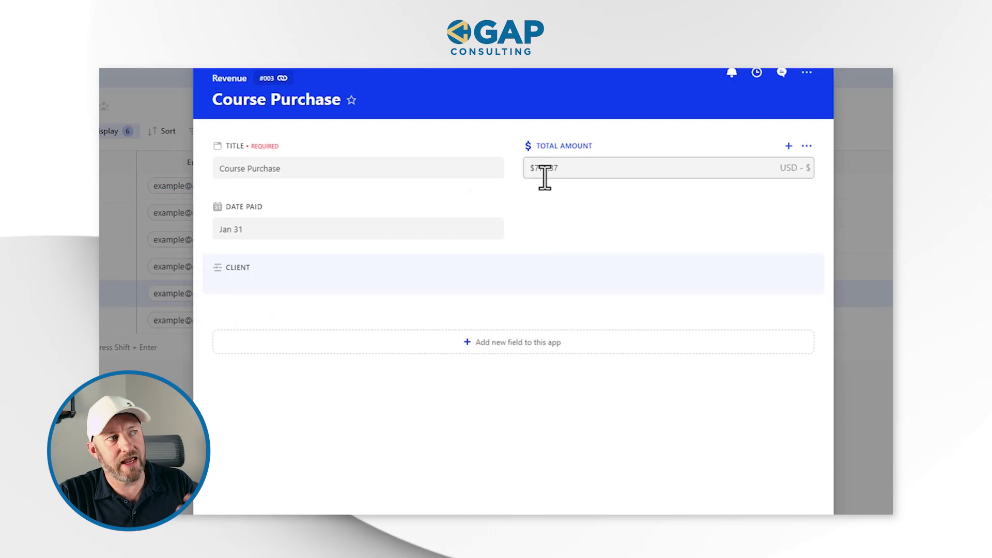
left_click(844, 91)
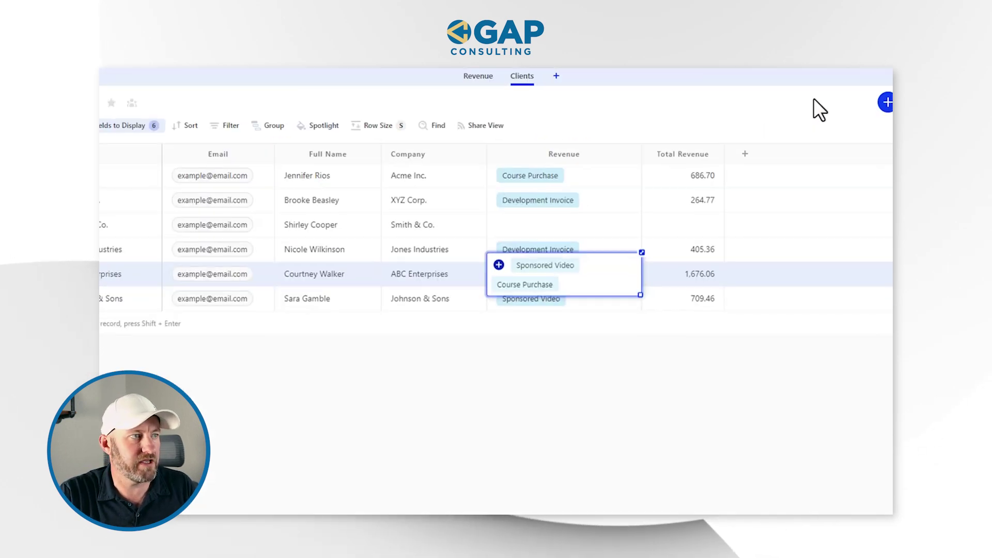
left_click(545, 259)
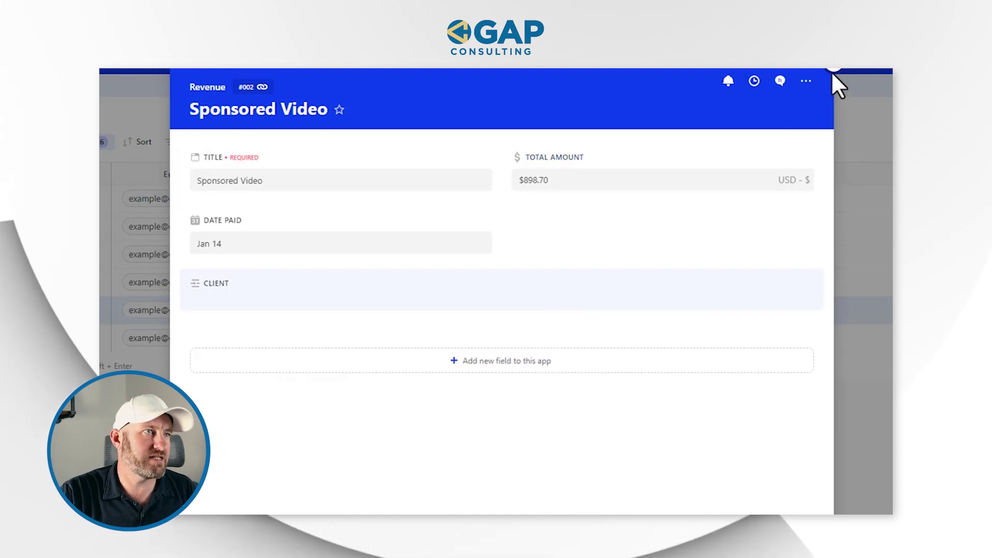
left_click(833, 73)
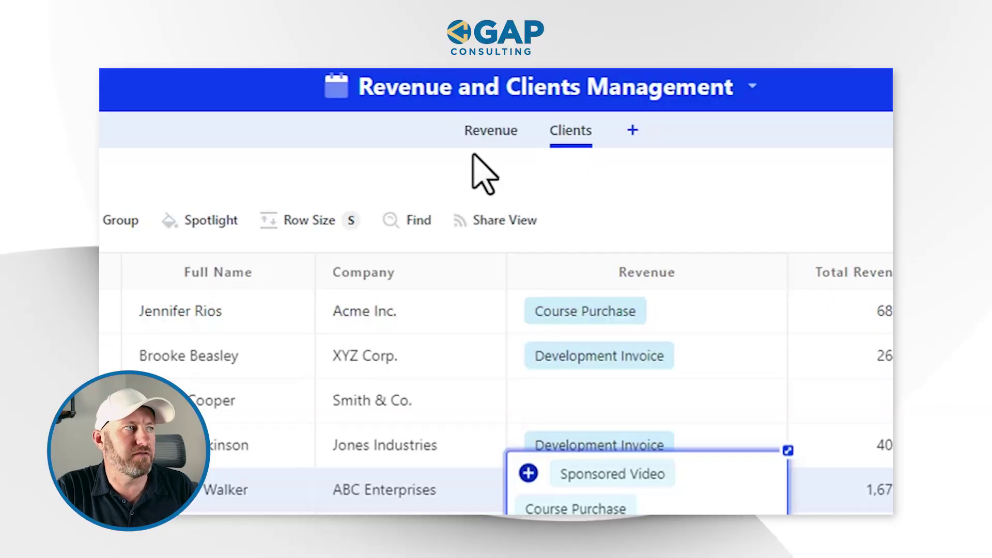
left_click(483, 133)
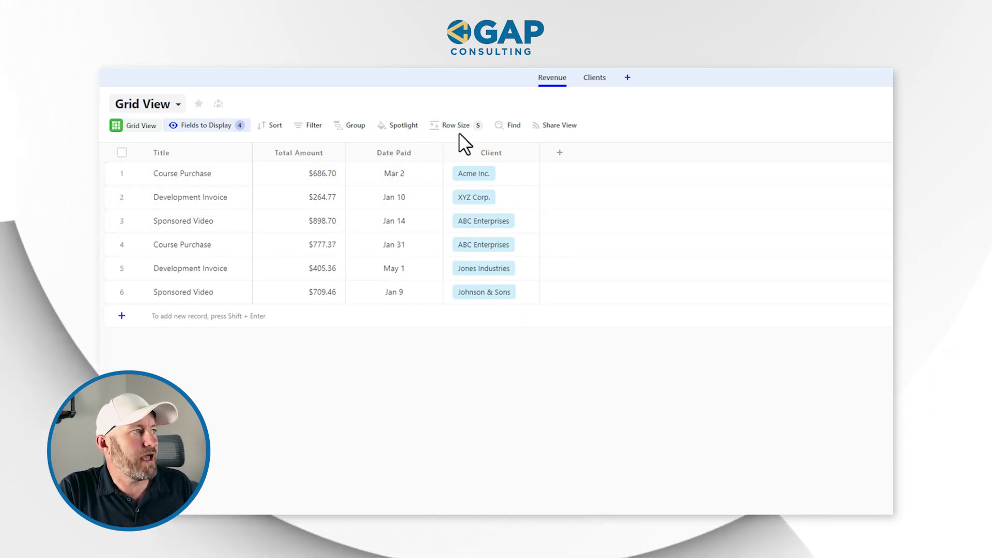
Step: Sort the Revenue records by Date Paid in 1→9 order
left_click(275, 126)
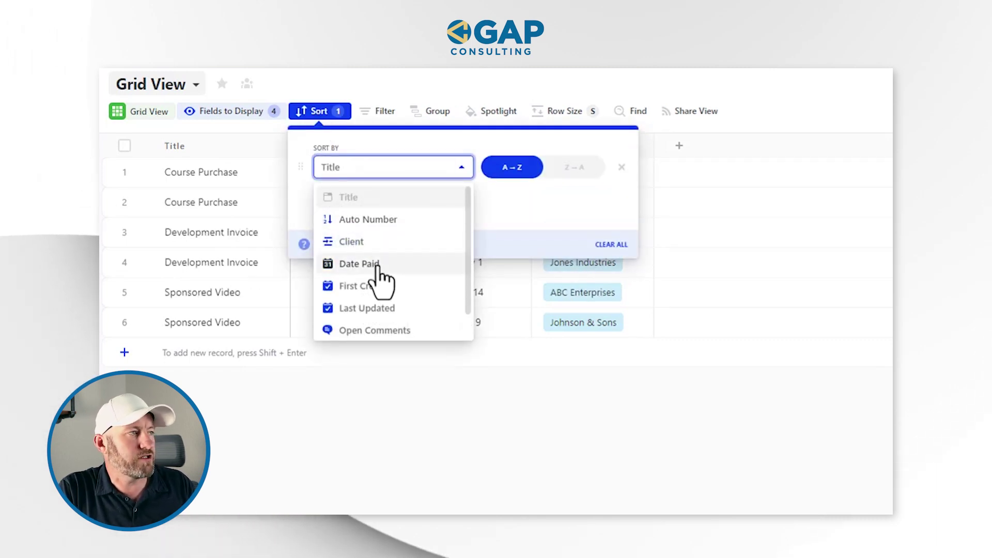
left_click(381, 265)
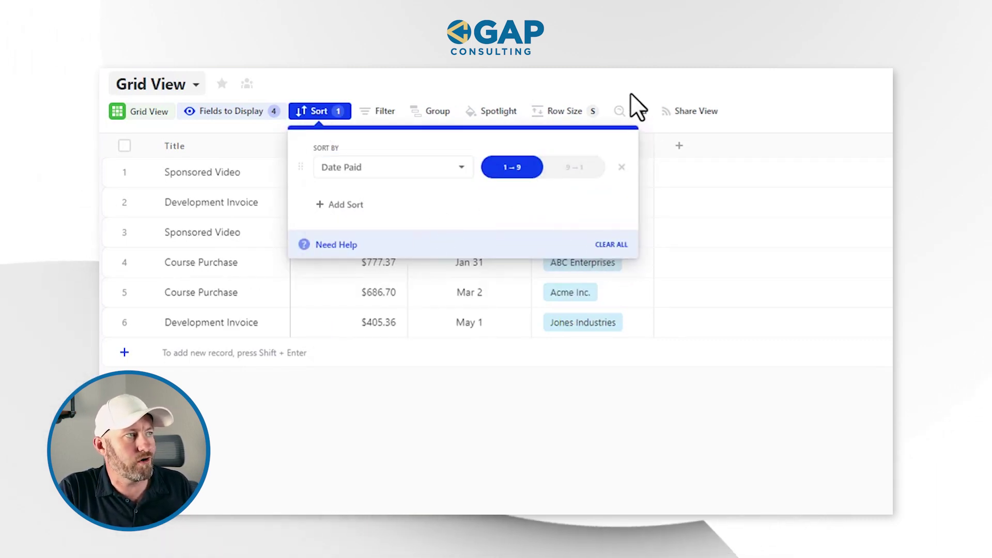
left_click(606, 85)
Step: Point out the sorted dates, from Jan 9 through Jan 14 and Mar 2 to May 1
left_click(484, 176)
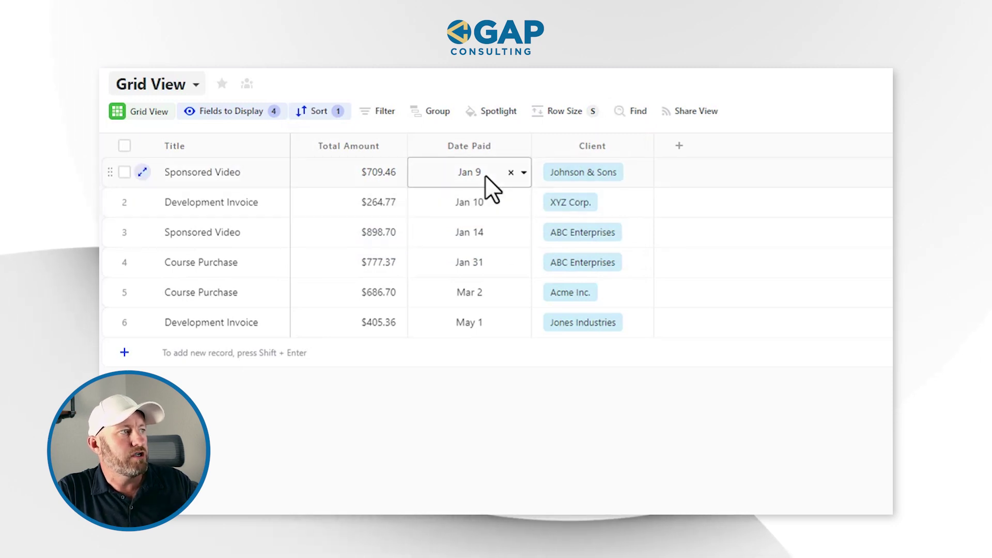
left_click(486, 238)
left_click(482, 299)
left_click(482, 318)
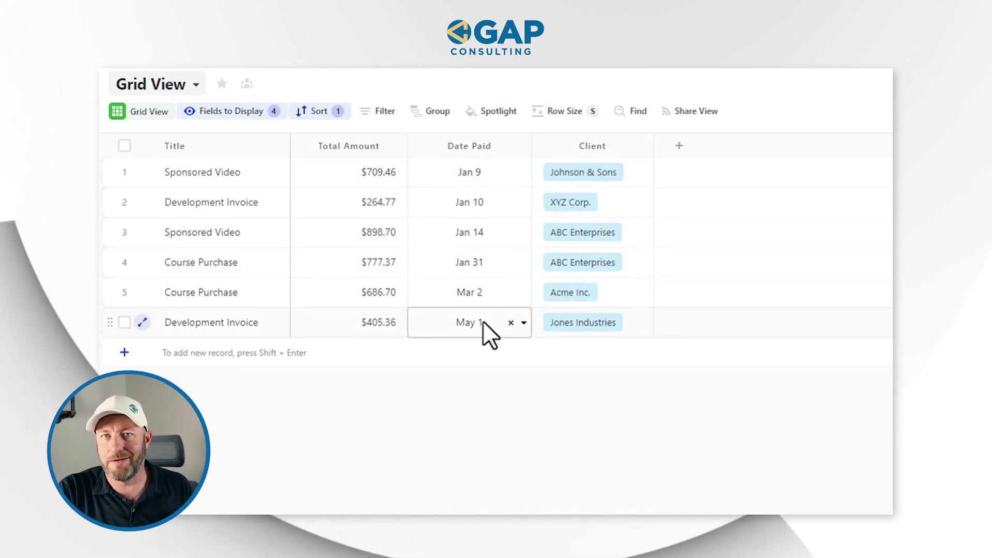
left_click(483, 175)
left_click(481, 324)
left_click(482, 299)
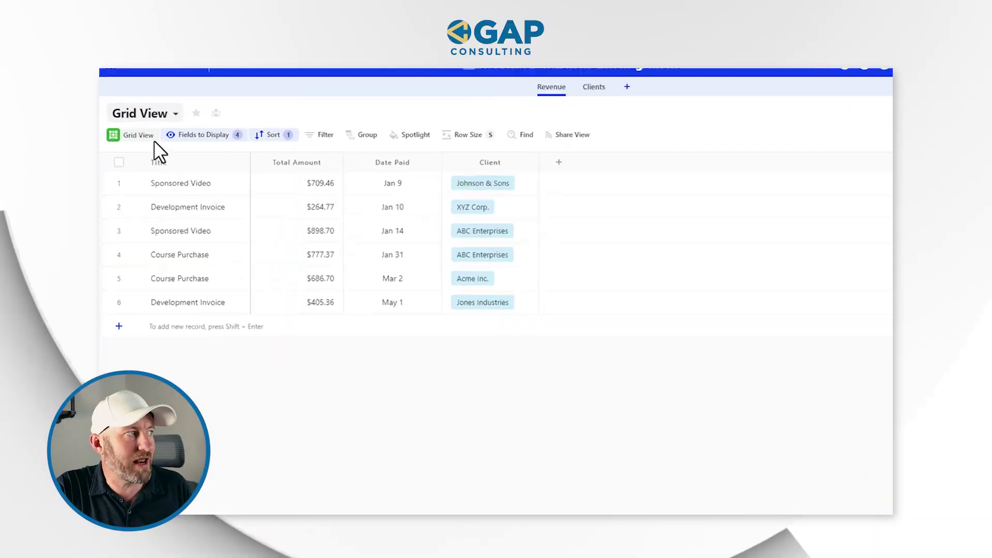
left_click(157, 114)
left_click(168, 275)
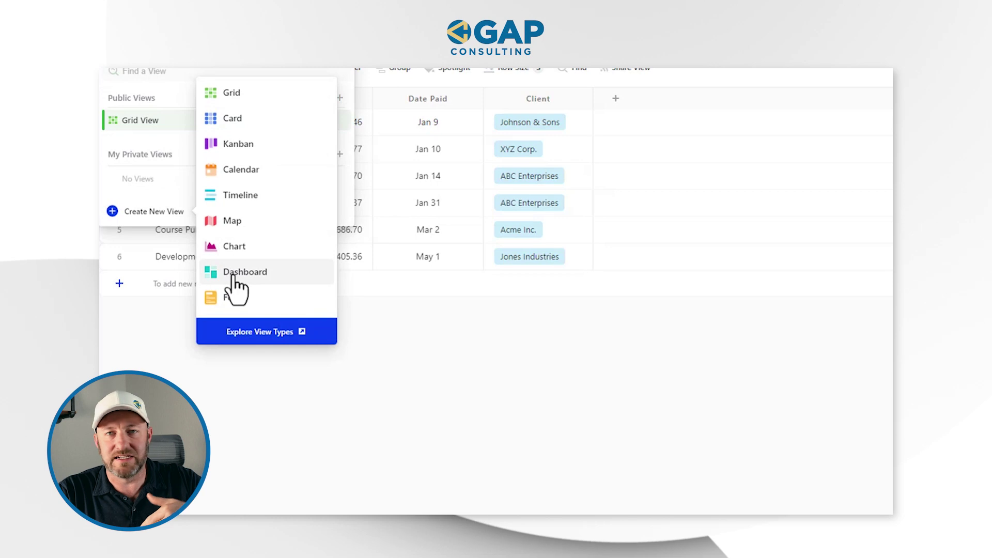
mouse_move(235, 283)
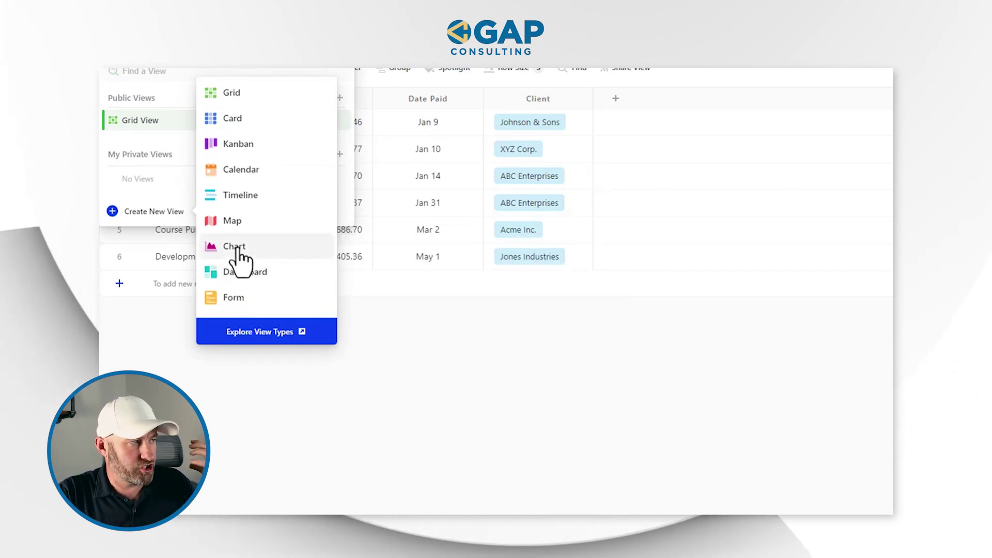
mouse_move(240, 256)
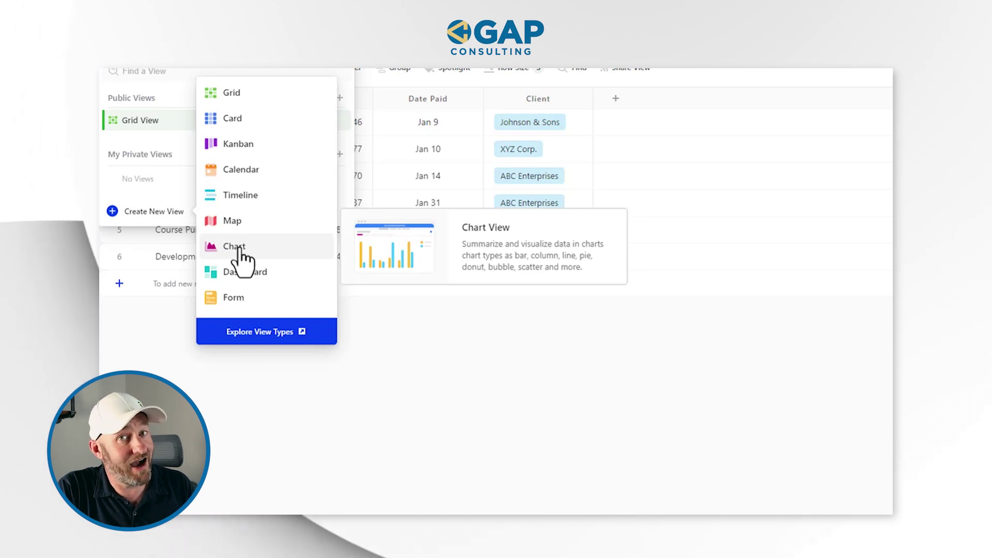
left_click(526, 388)
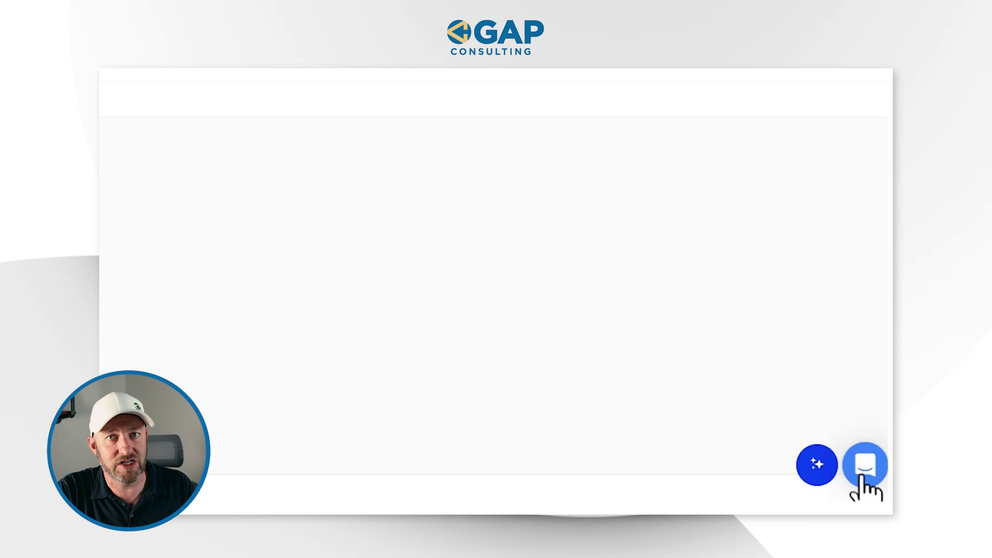
Step: Ask the AI assistant to produce a graph of the revenue data over time
left_click(816, 465)
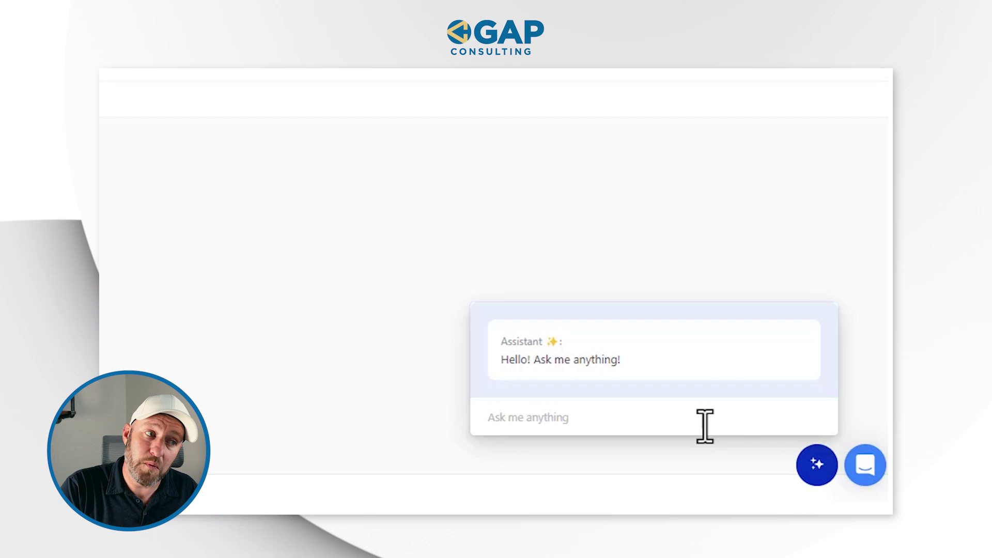
left_click(686, 411)
type("hi, I'd like to")
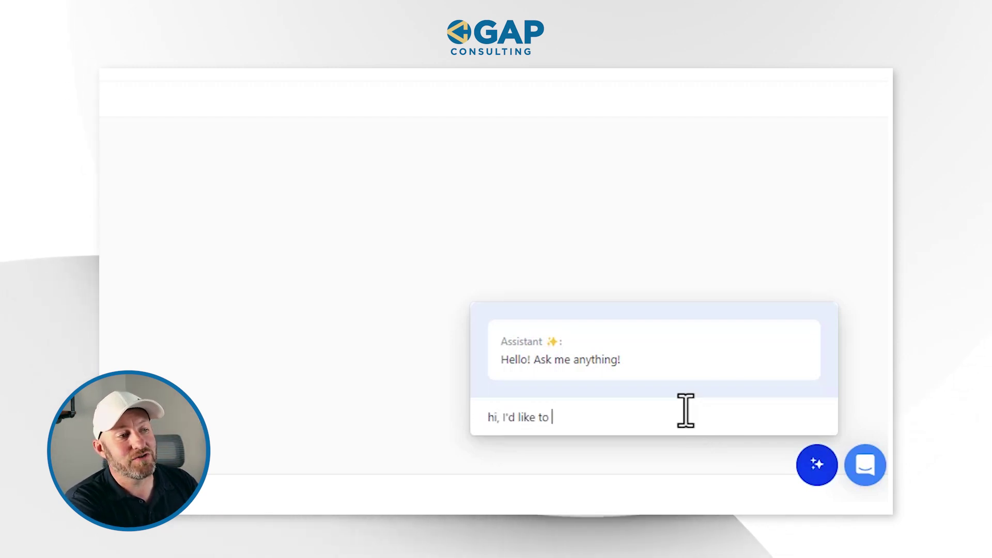
type(" see my revenue data")
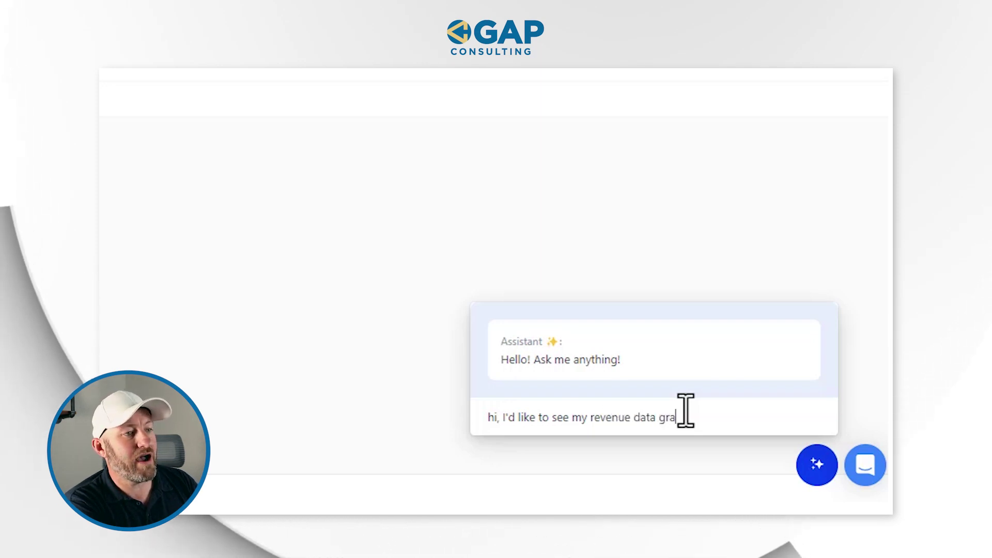
type(" graphed ")
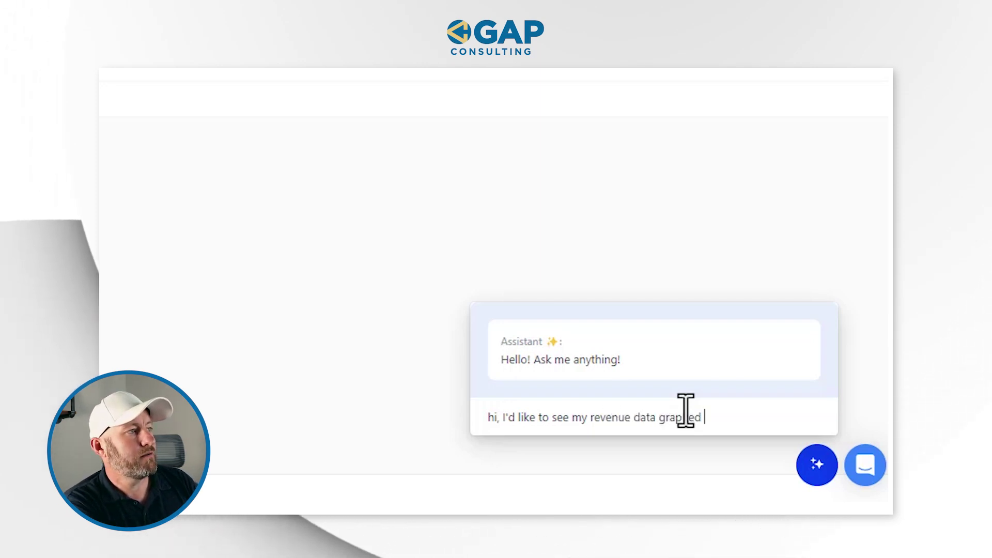
type("over time - please produc")
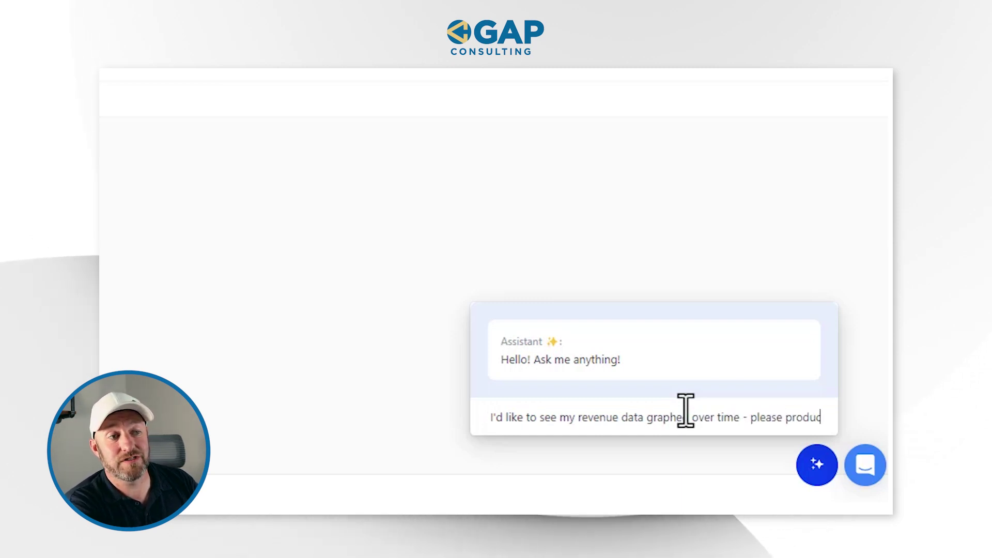
type("e this graph for me")
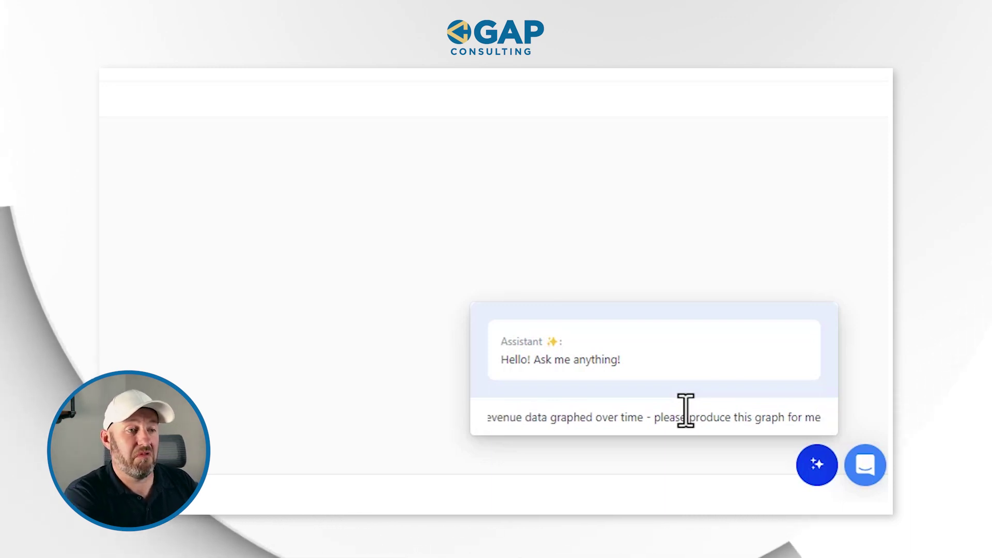
type("?.")
key("Return")
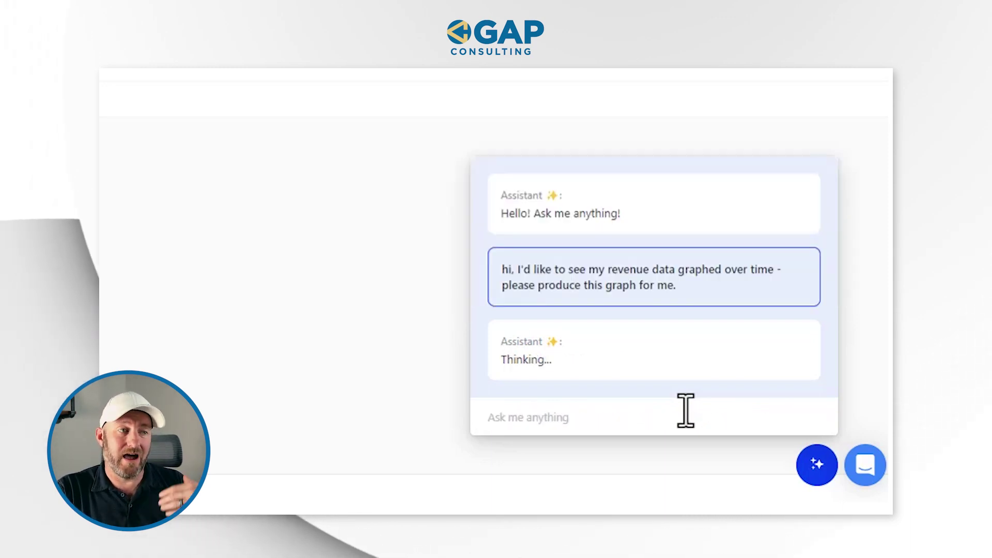